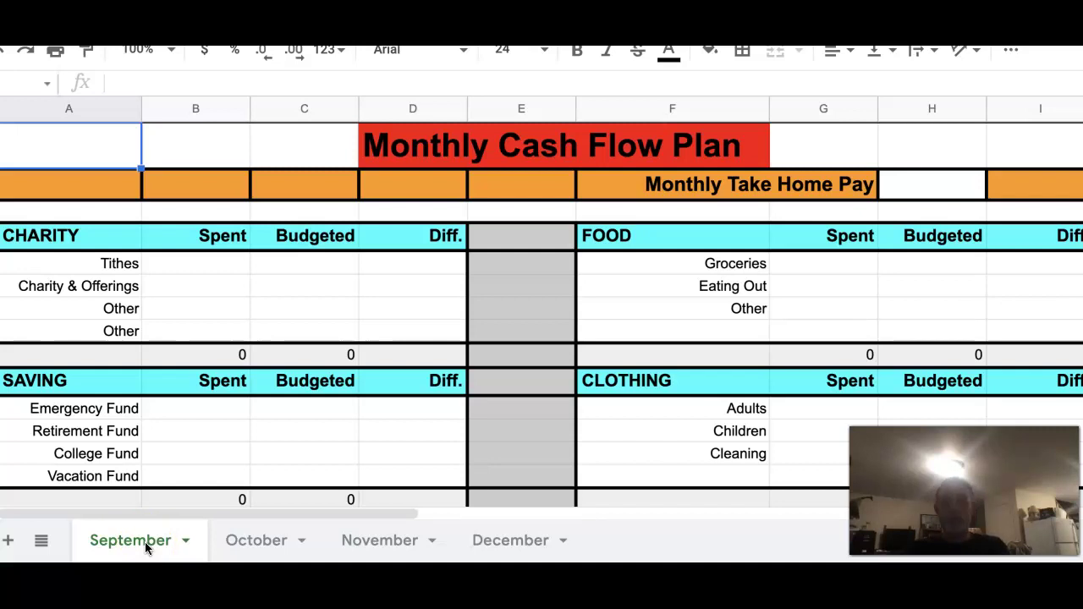
# Open the September sheet's name for renaming and select the whole name.
pyautogui.click(88, 537)
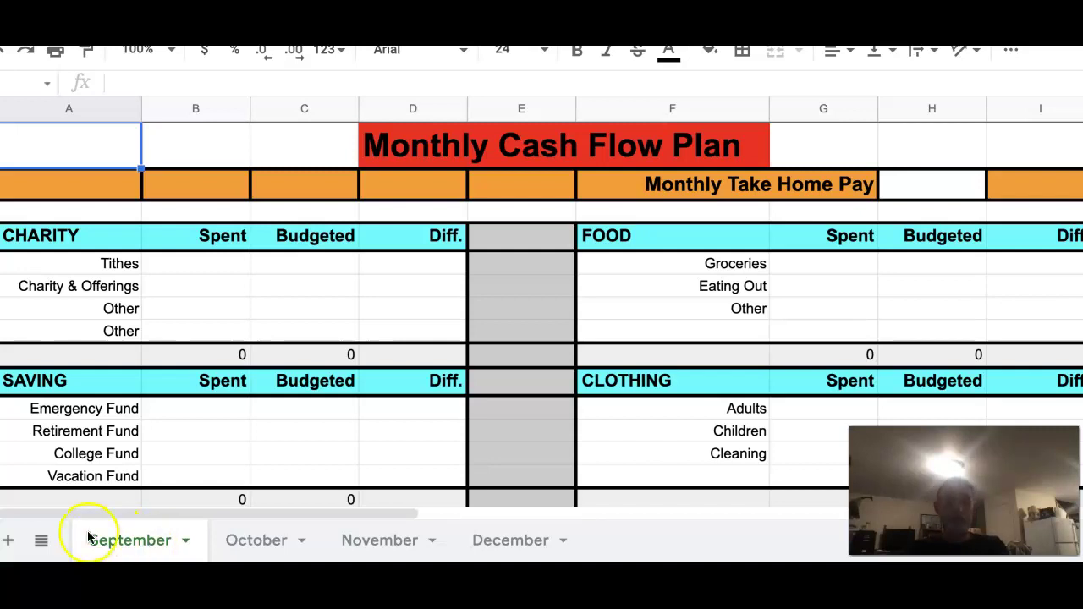
pyautogui.click(187, 541)
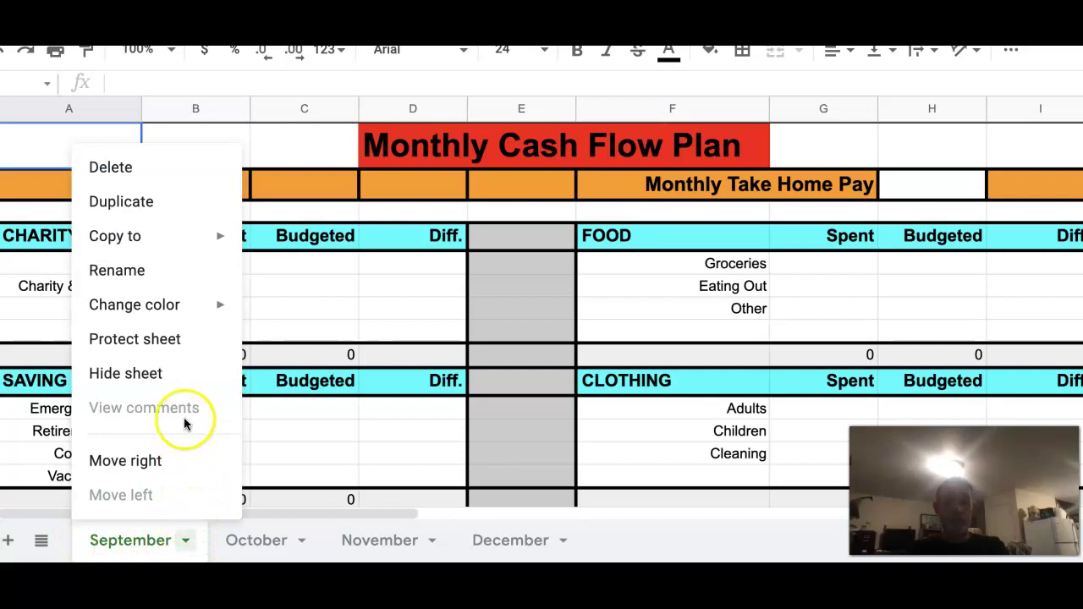
pyautogui.click(163, 278)
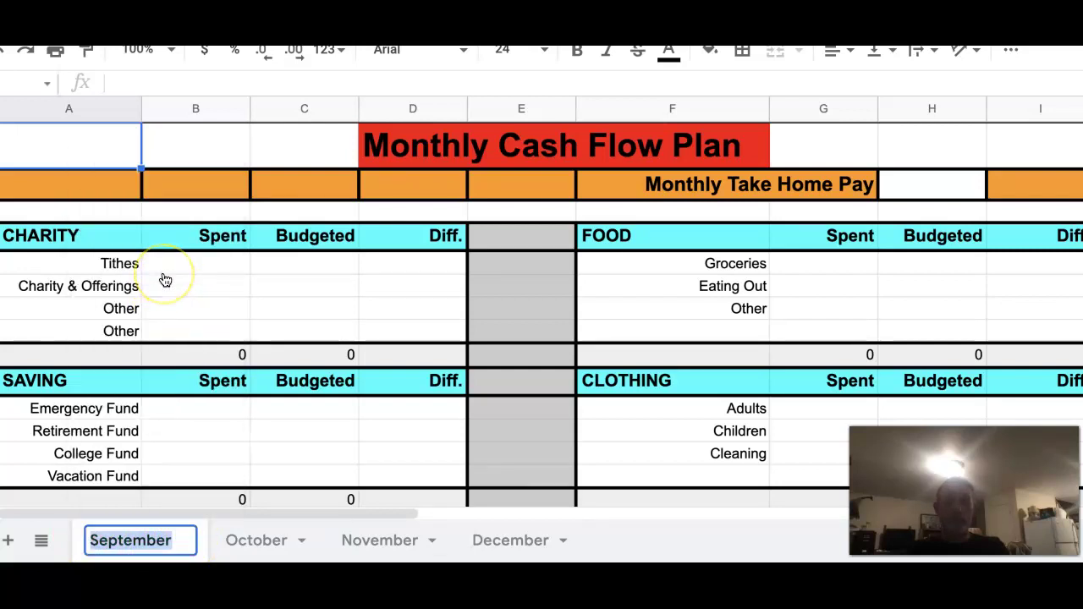
pyautogui.moveTo(94, 540); pyautogui.dragTo(172, 540)
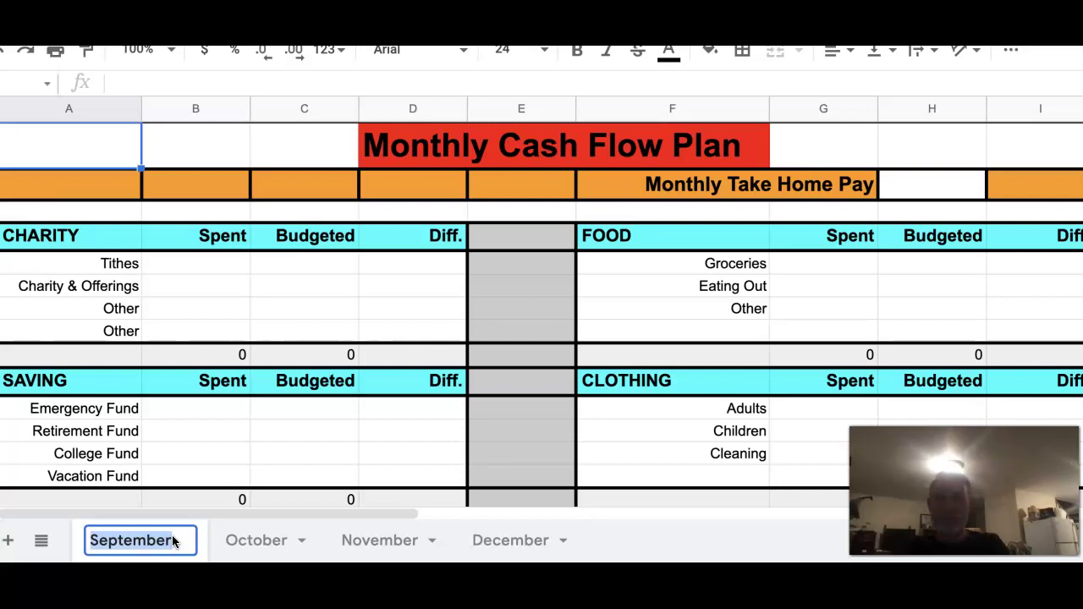
pyautogui.click(197, 541)
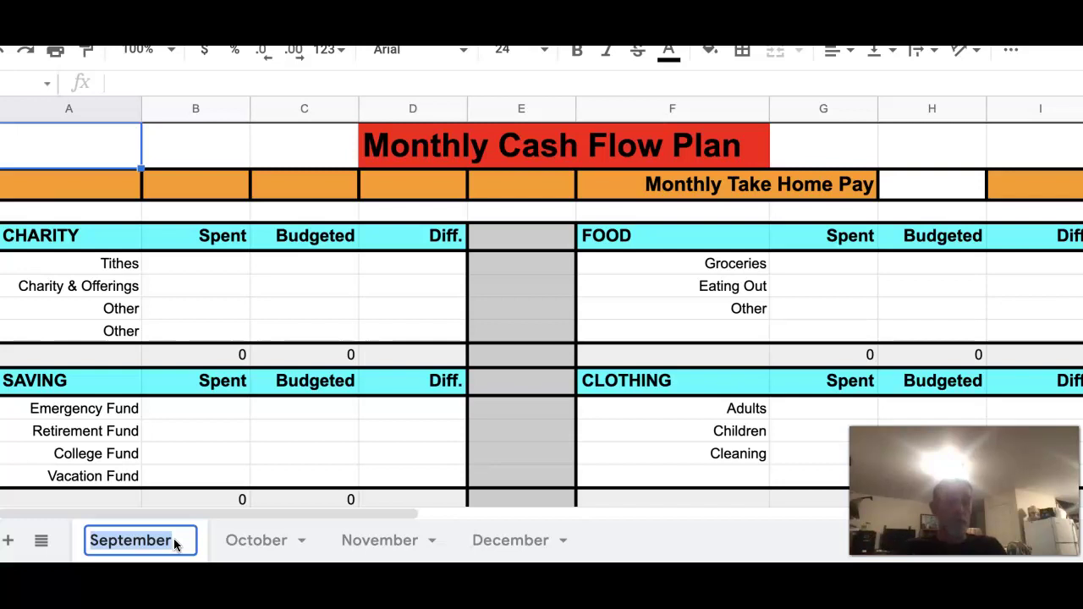
pyautogui.click(175, 544)
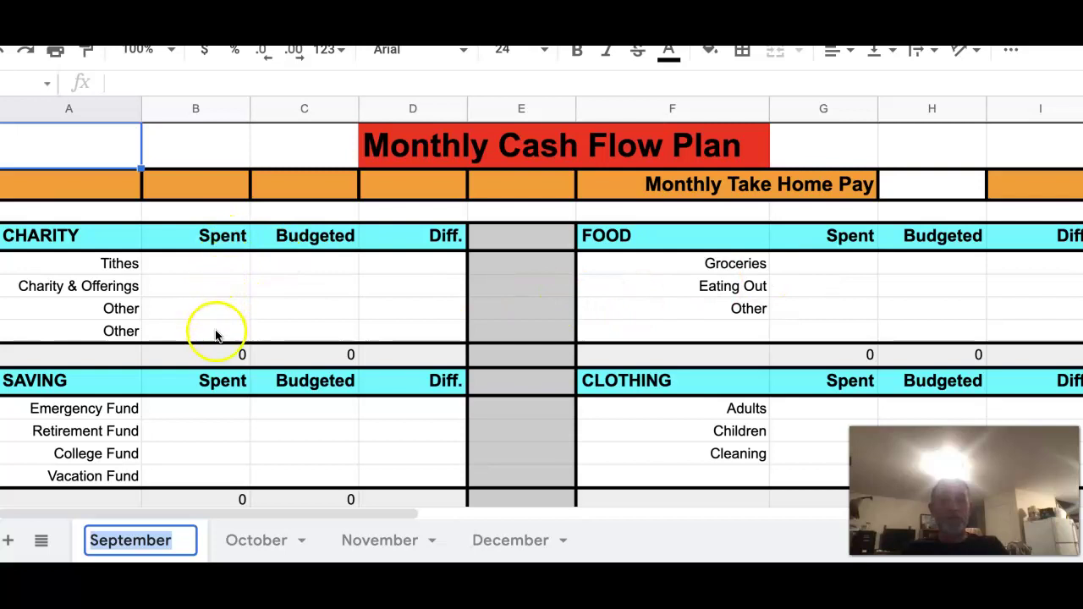
# Examine the September sheet's budget categories, from Charity and Food down to Utilities and Medical & Health.
pyautogui.scroll(-3, 214, 334)
pyautogui.scroll(-3, 214, 336)
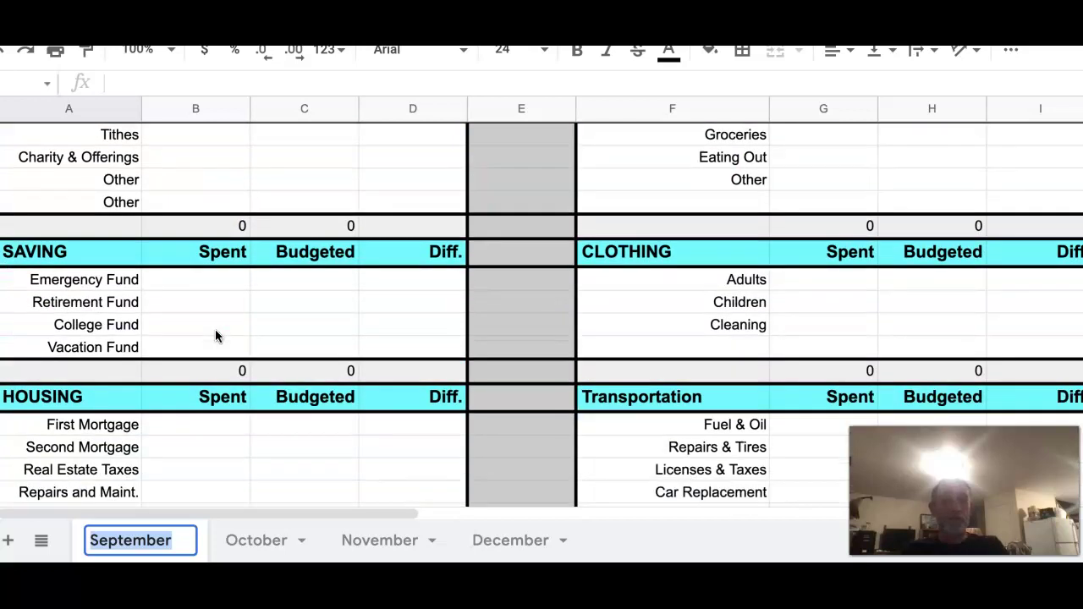
pyautogui.scroll(-1, 215, 335)
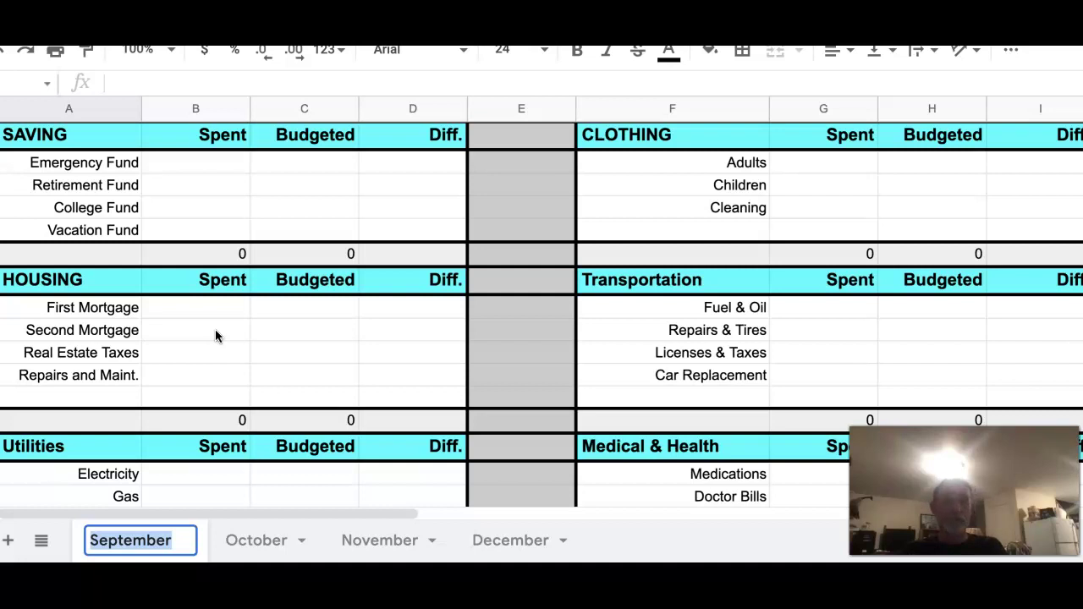
pyautogui.scroll(-2, 216, 335)
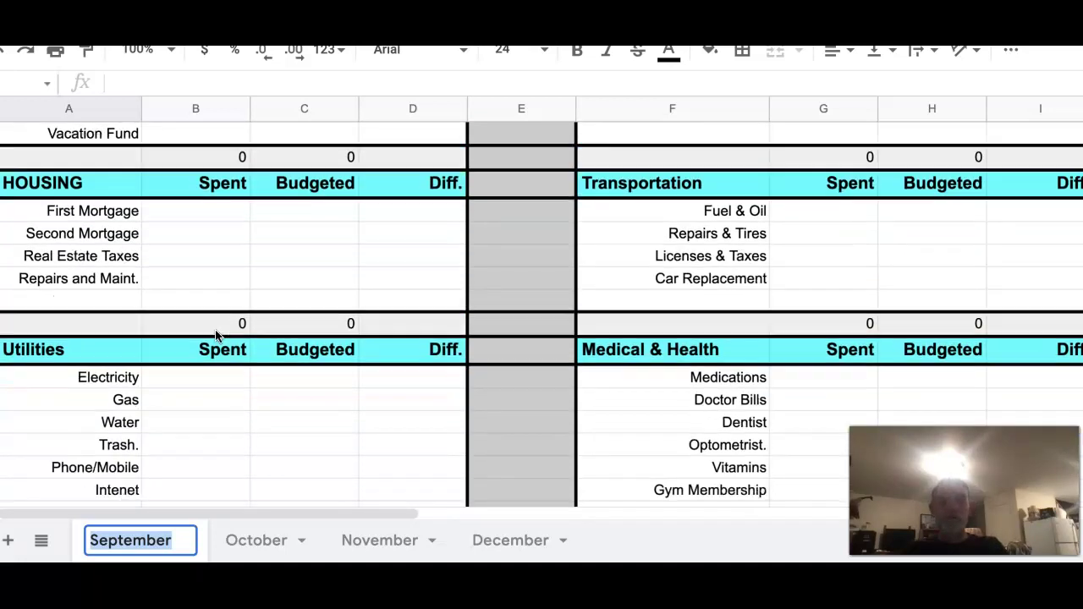
pyautogui.scroll(-2, 216, 335)
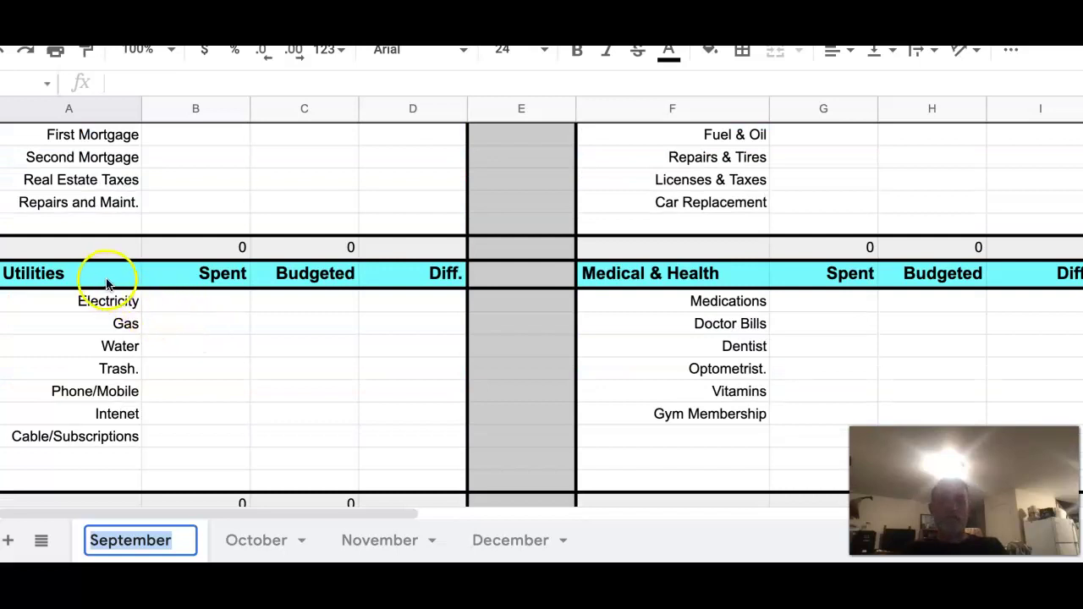
pyautogui.scroll(1, 105, 288)
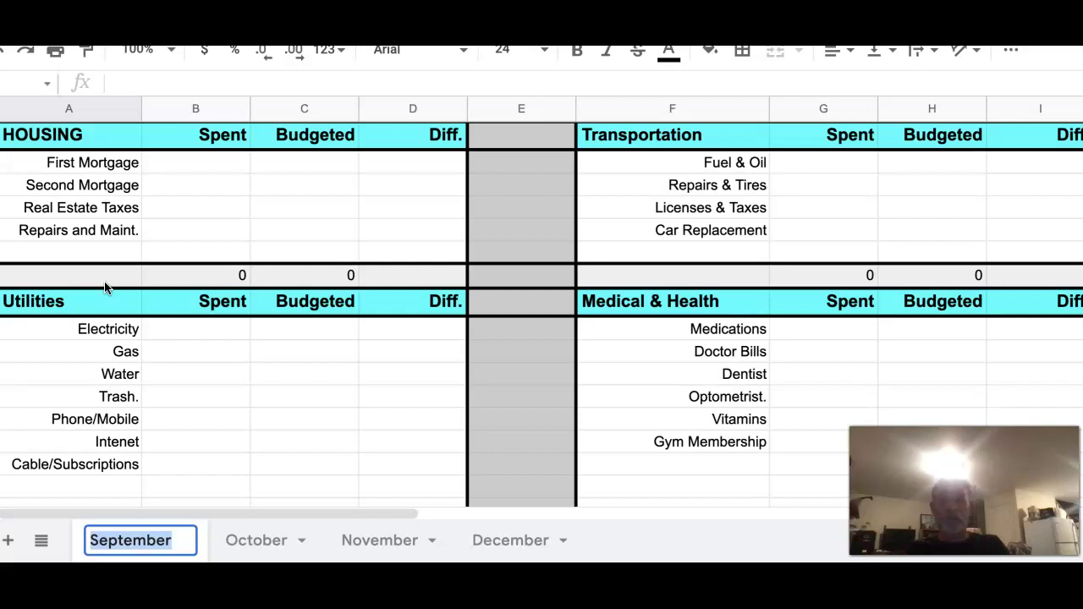
pyautogui.scroll(2, 106, 287)
pyautogui.scroll(4, 106, 288)
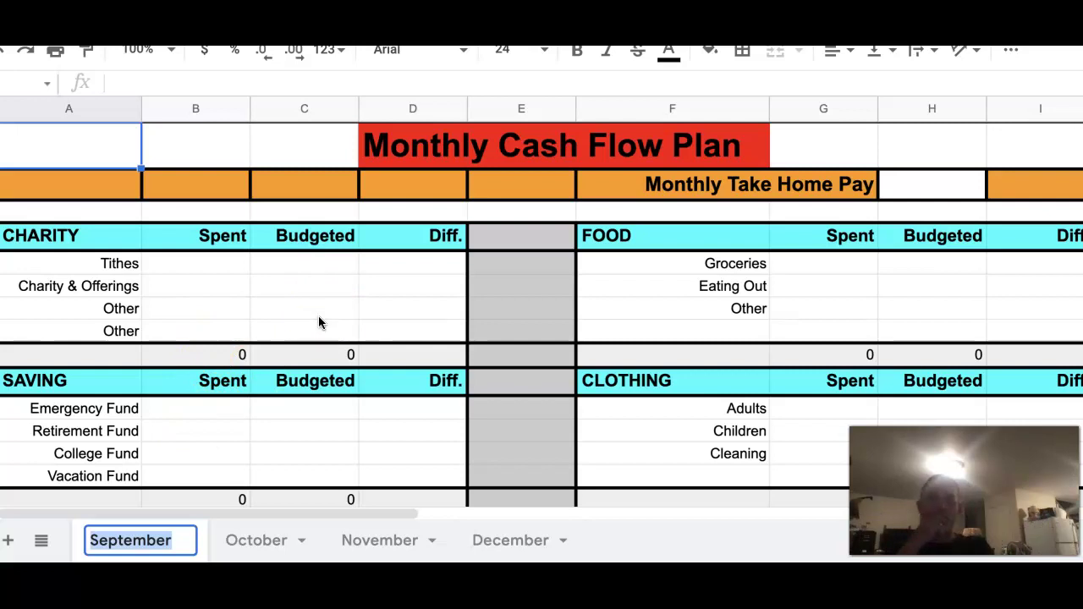
pyautogui.scroll(-3, 319, 322)
pyautogui.scroll(-5, 319, 320)
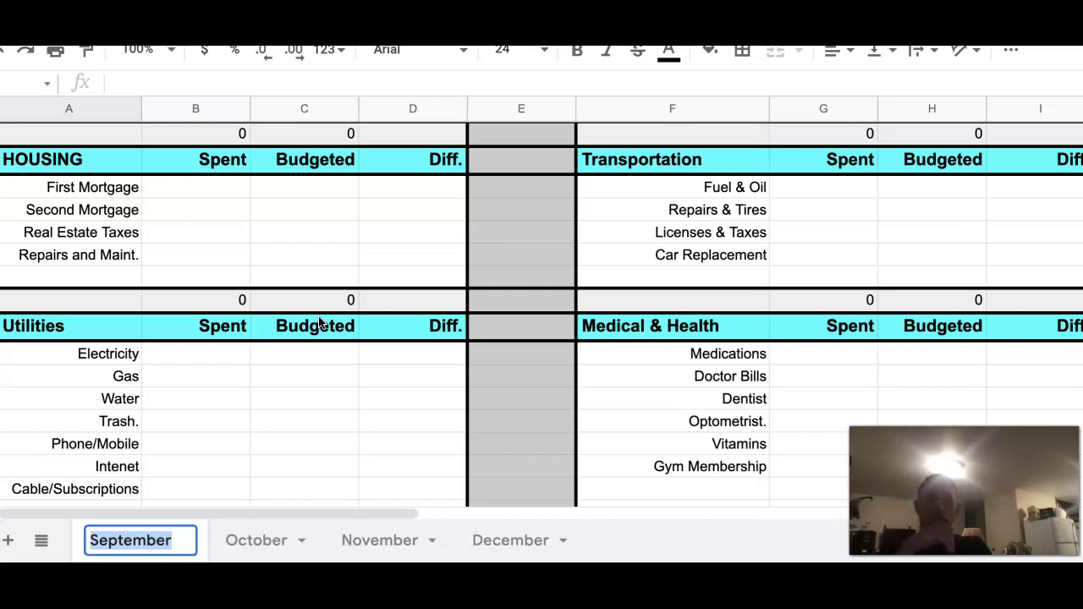
pyautogui.scroll(-1, 320, 323)
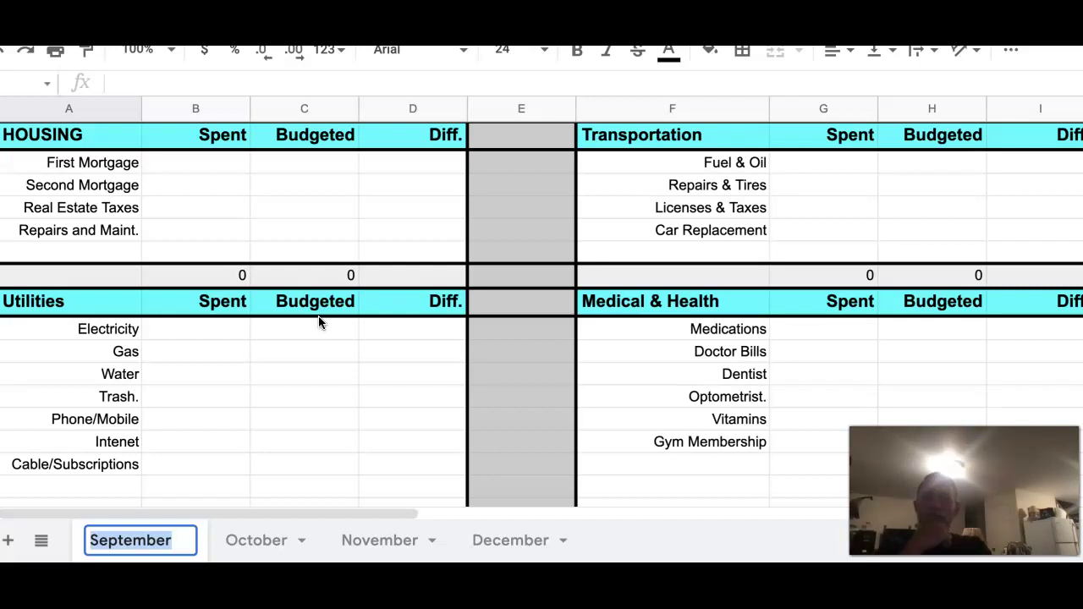
pyautogui.scroll(-1, 319, 320)
pyautogui.scroll(5, 318, 322)
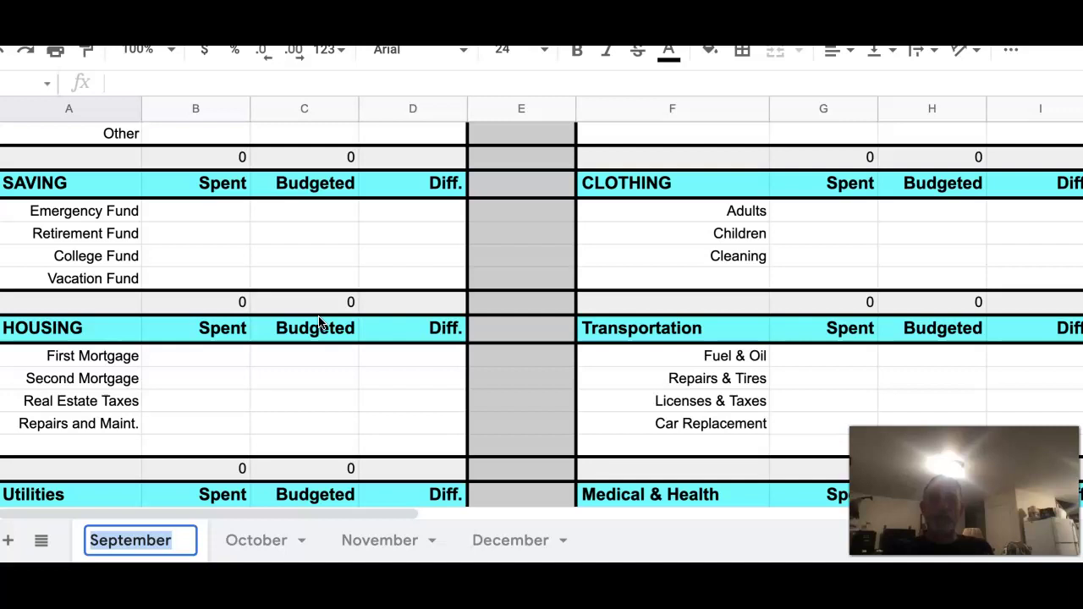
pyautogui.click(342, 354)
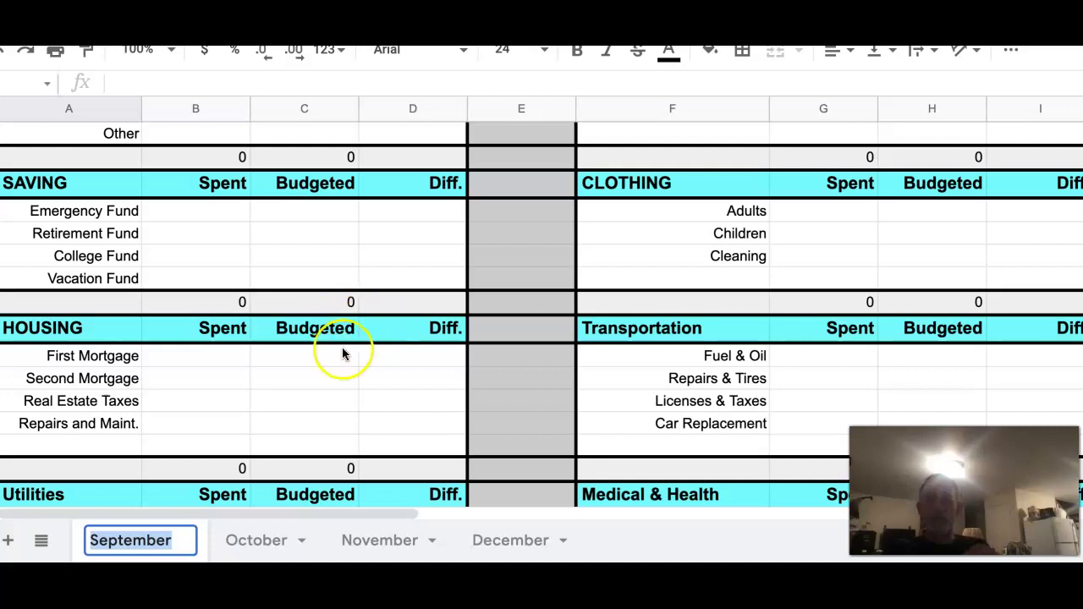
# Switch to the October sheet and review all its budget categories down to the income, expenditures and surplus/deficit summary.
pyautogui.click(288, 539)
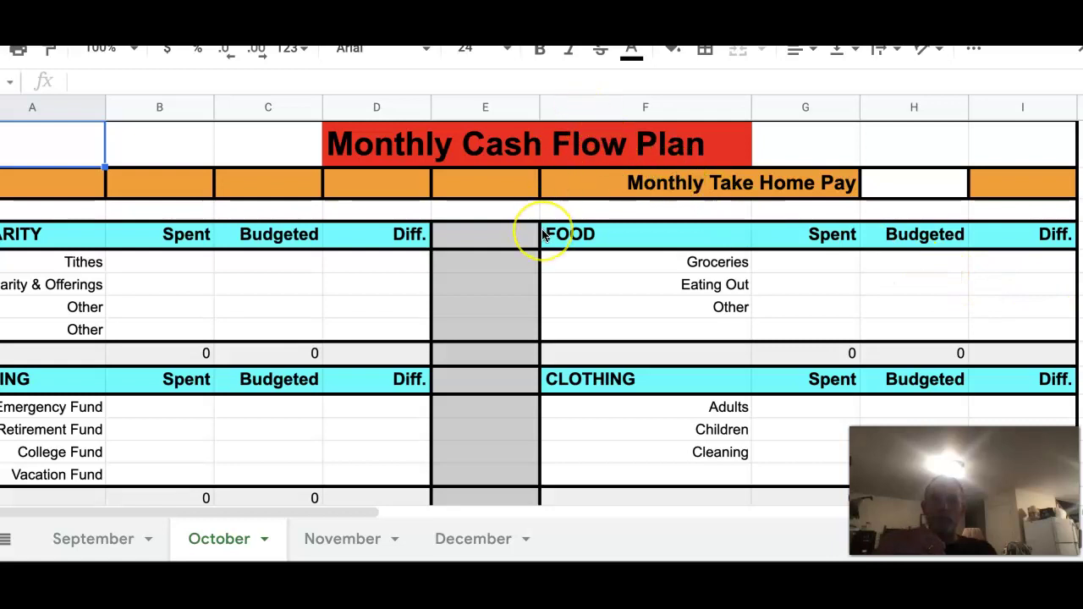
pyautogui.click(9, 307)
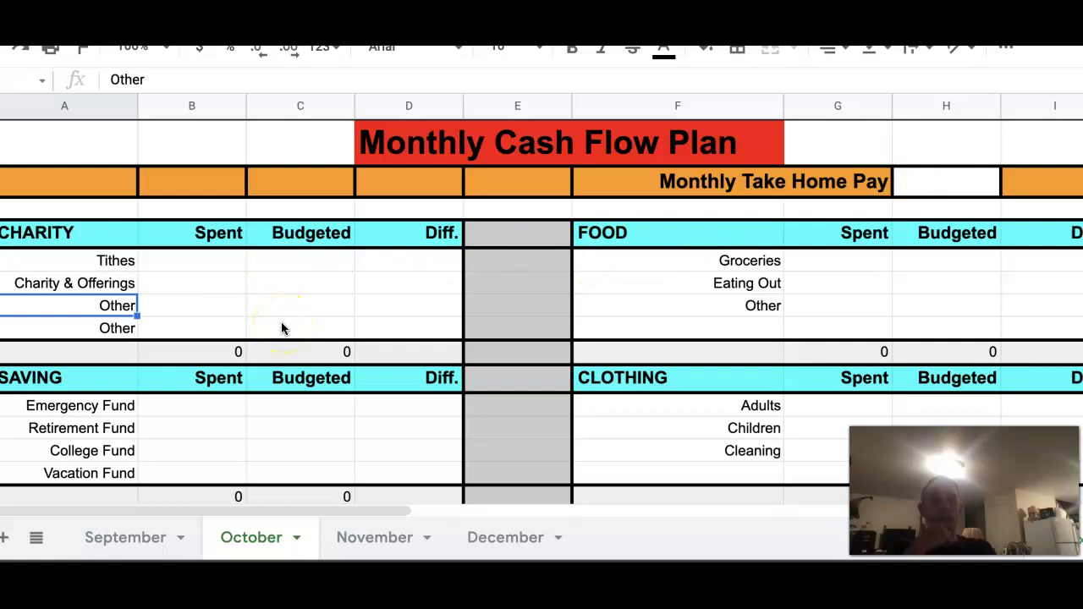
pyautogui.scroll(-5, 282, 325)
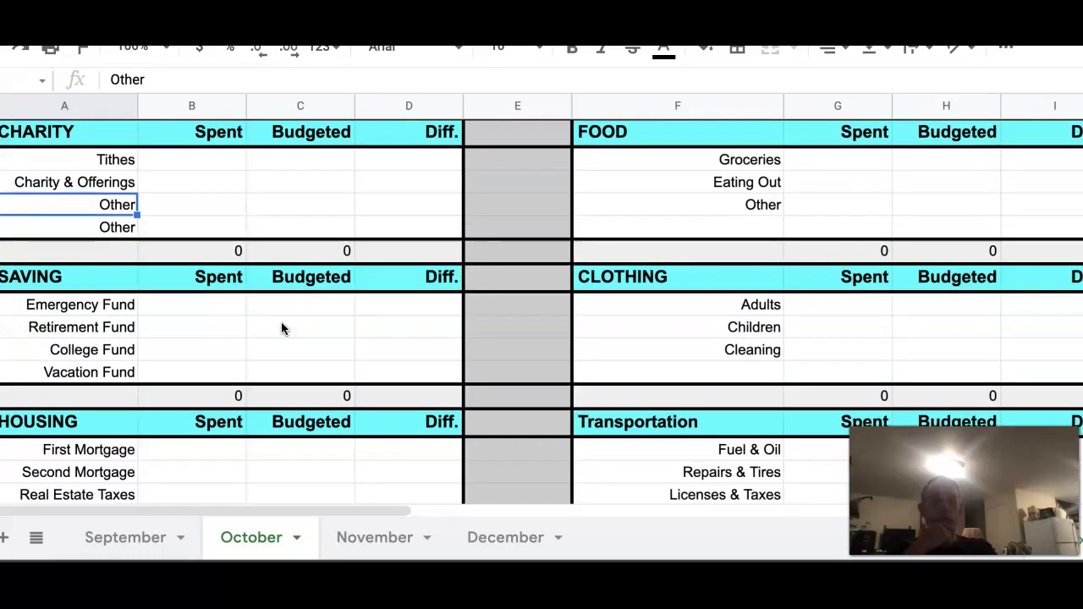
pyautogui.scroll(-2, 282, 328)
pyautogui.scroll(-8, 281, 328)
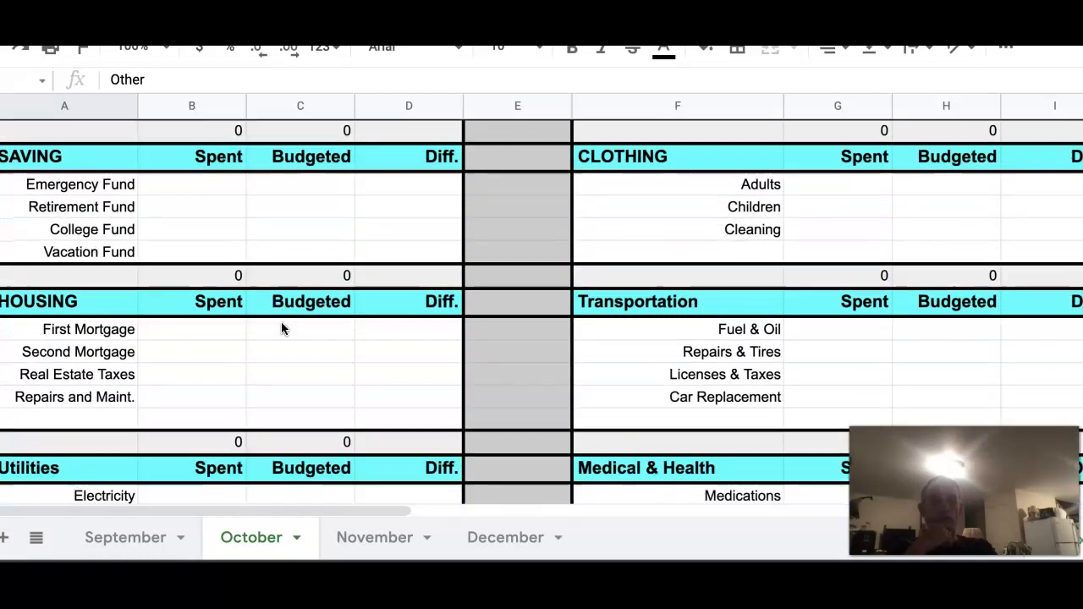
pyautogui.scroll(-12, 282, 329)
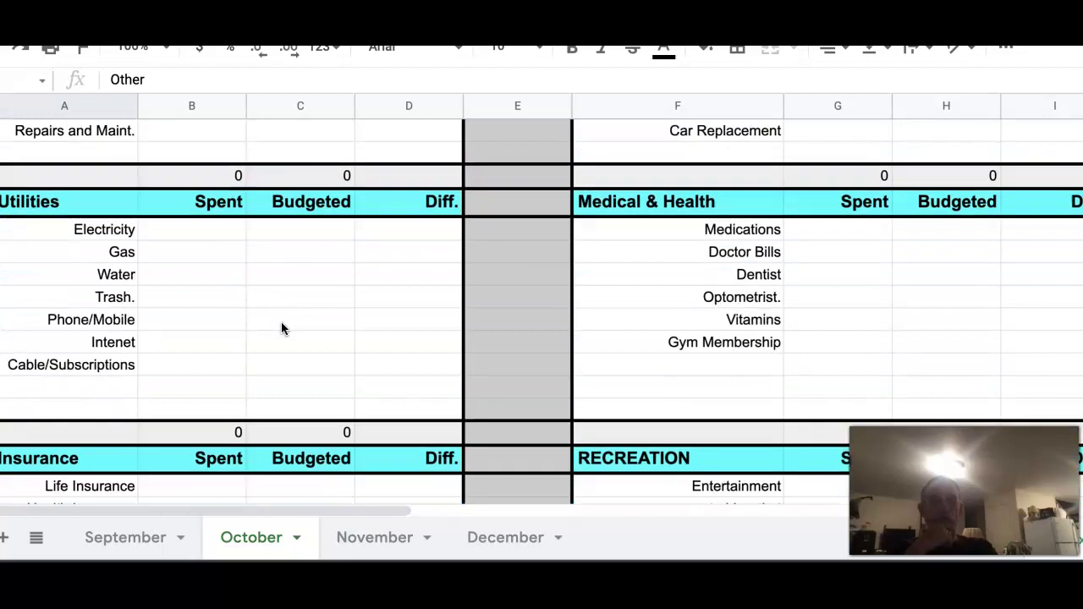
pyautogui.scroll(-9, 282, 328)
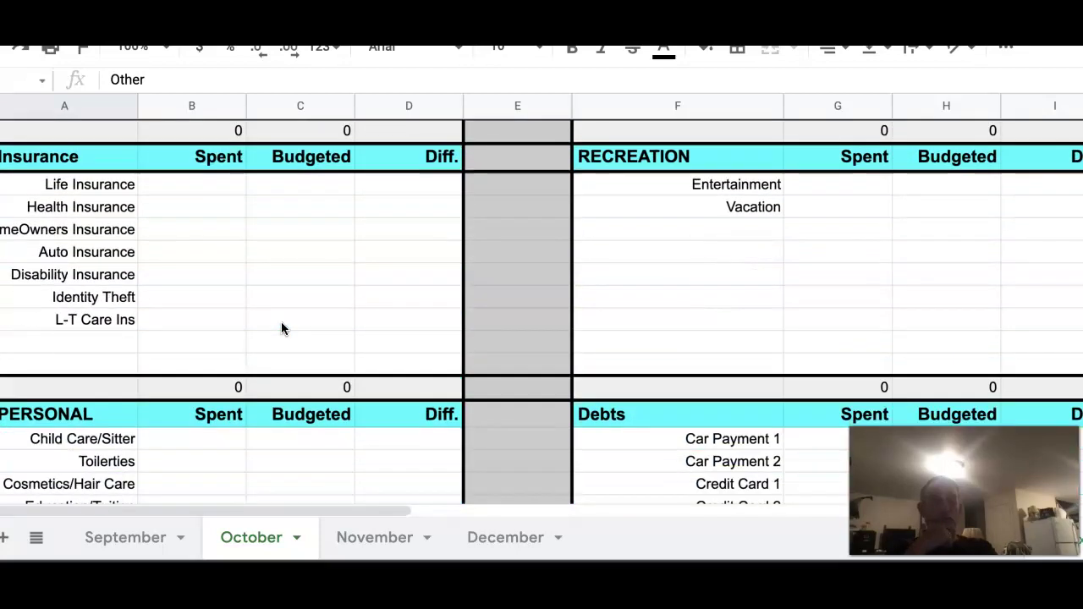
pyautogui.scroll(-3, 281, 328)
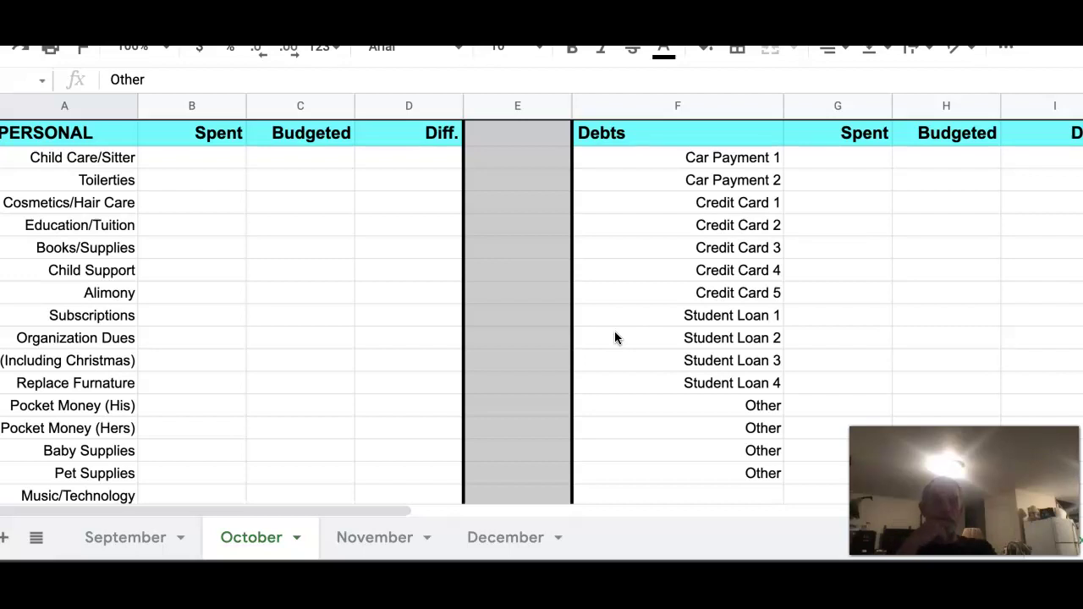
pyautogui.scroll(-1, 614, 338)
pyautogui.scroll(-2, 614, 337)
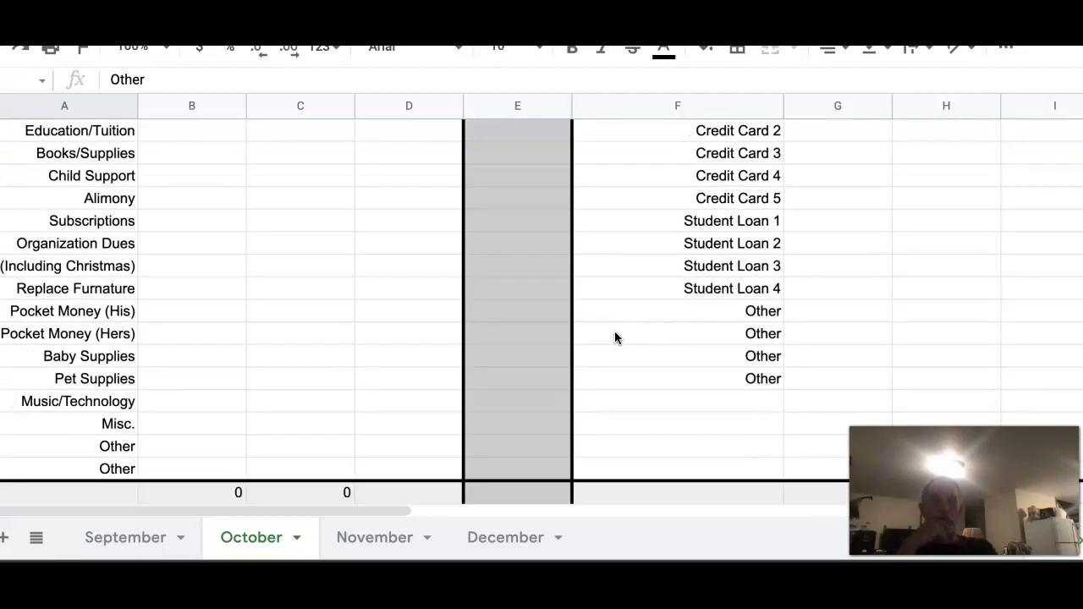
pyautogui.scroll(-3, 614, 337)
pyautogui.scroll(-2, 614, 335)
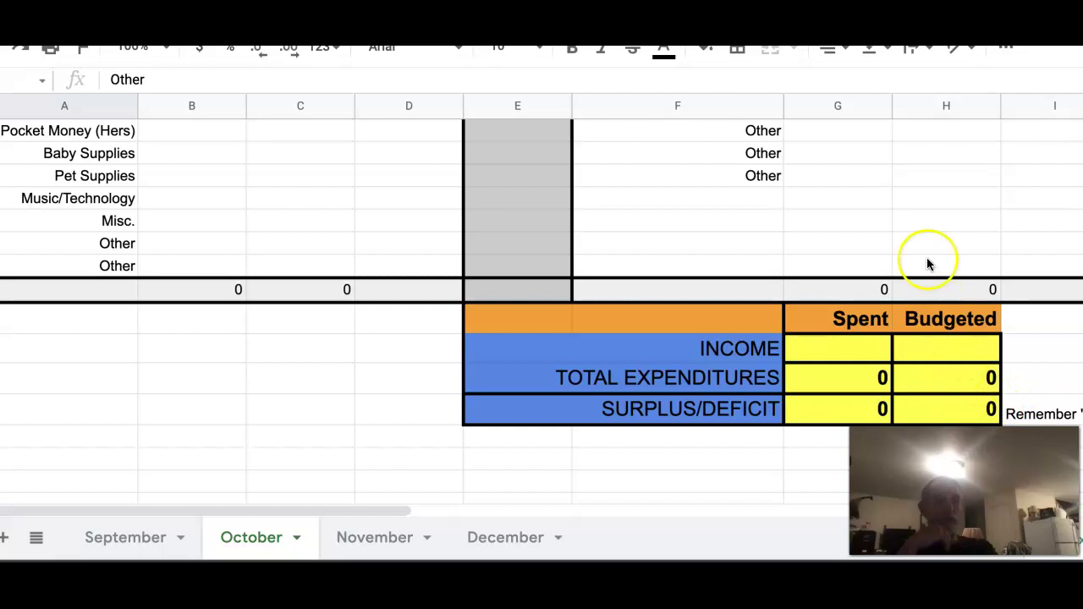
# Re-examine October's Personal and Debts sections and the surplus/deficit summary, going back up to Housing and Transportation.
pyautogui.scroll(3, 921, 226)
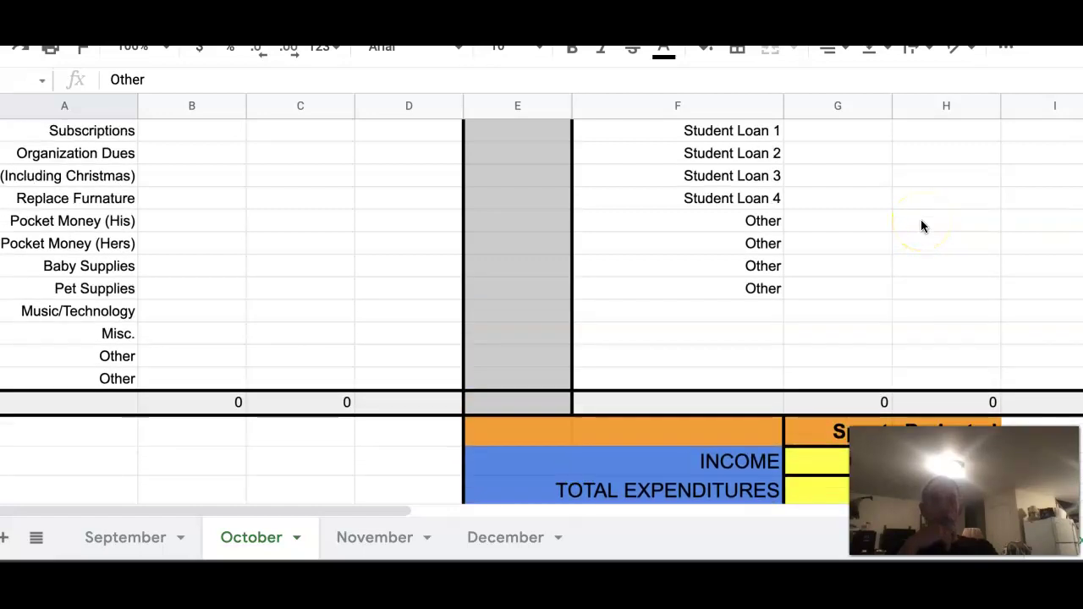
pyautogui.scroll(5, 921, 225)
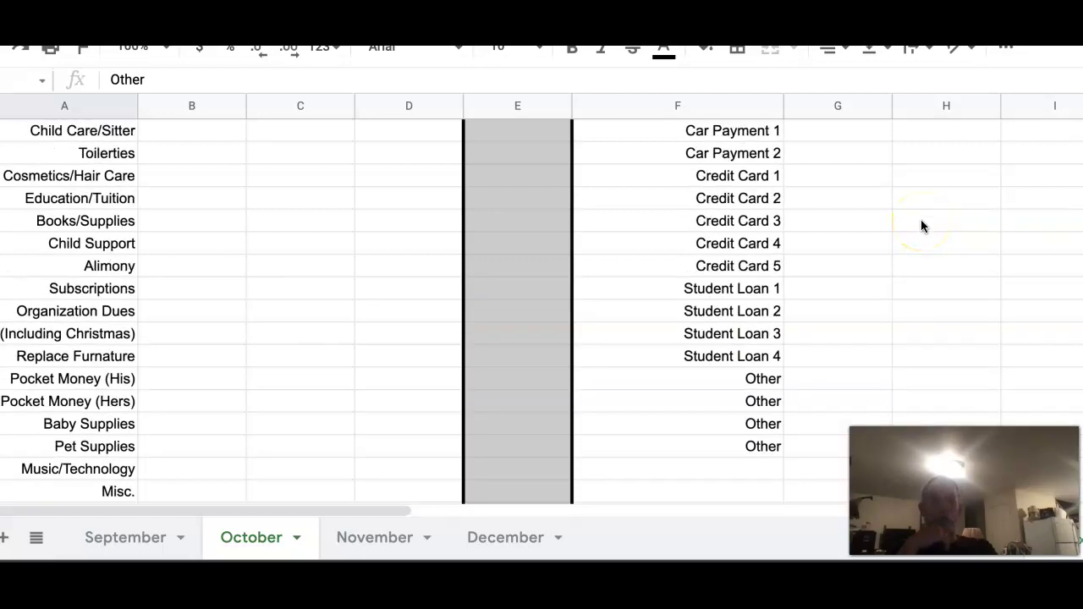
pyautogui.scroll(2, 921, 225)
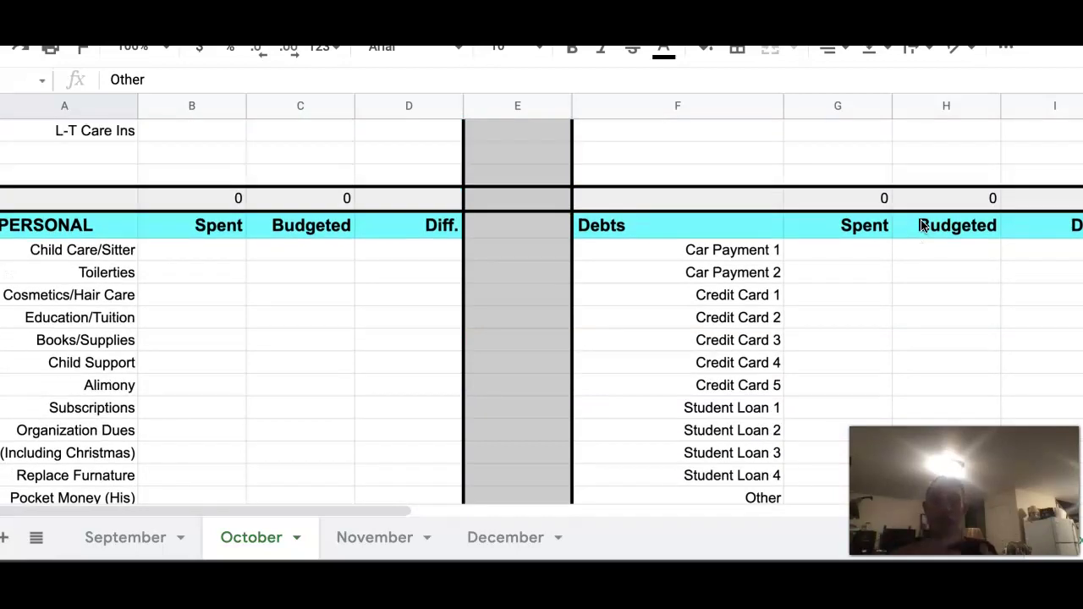
pyautogui.scroll(2, 921, 226)
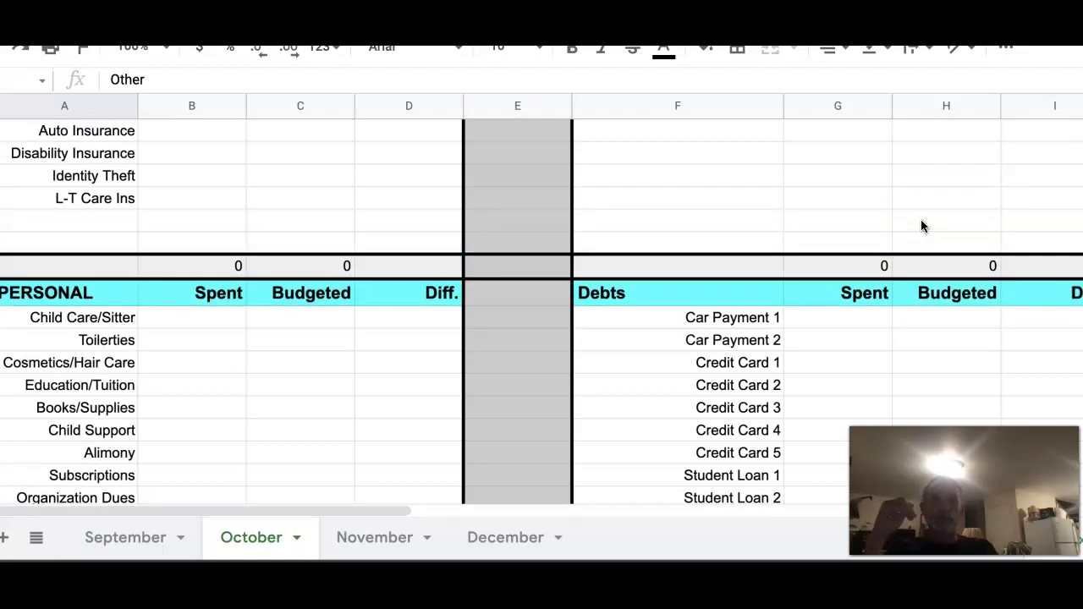
pyautogui.scroll(-6, 921, 225)
pyautogui.scroll(-1, 921, 225)
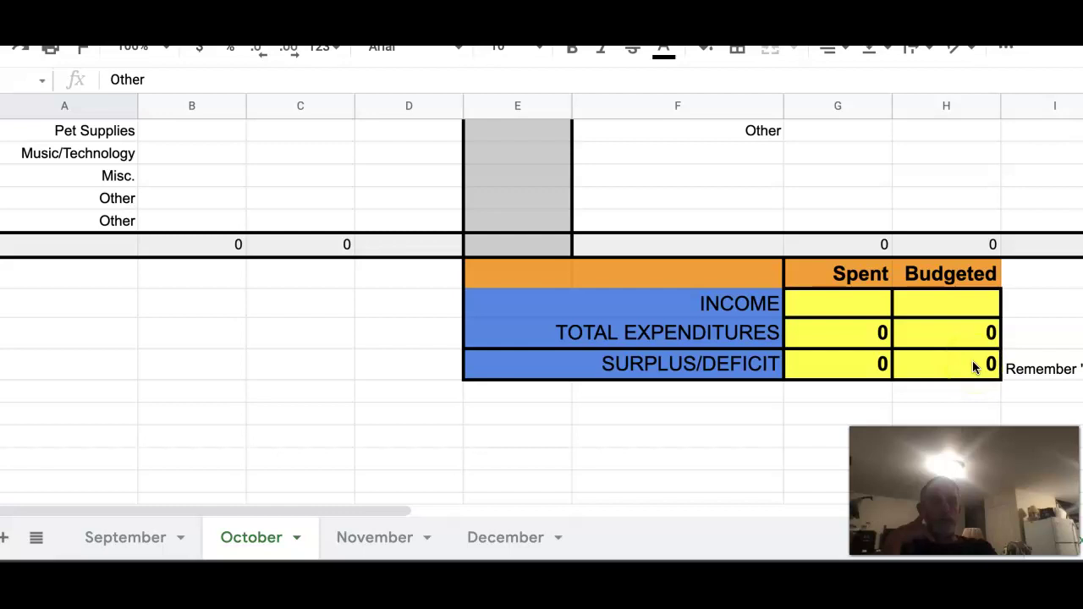
pyautogui.scroll(5, 973, 365)
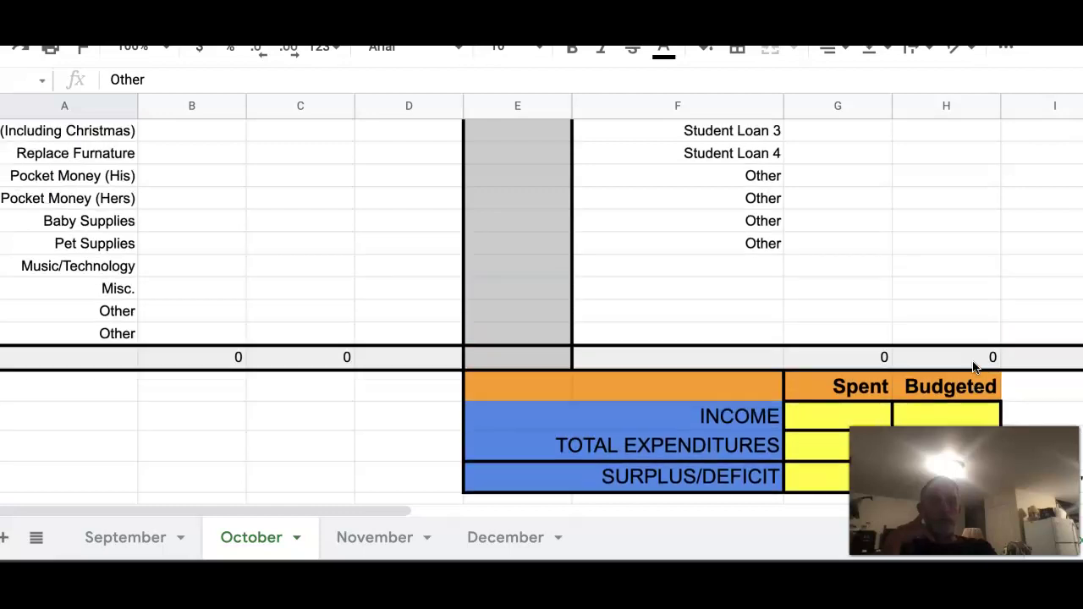
pyautogui.scroll(5, 973, 365)
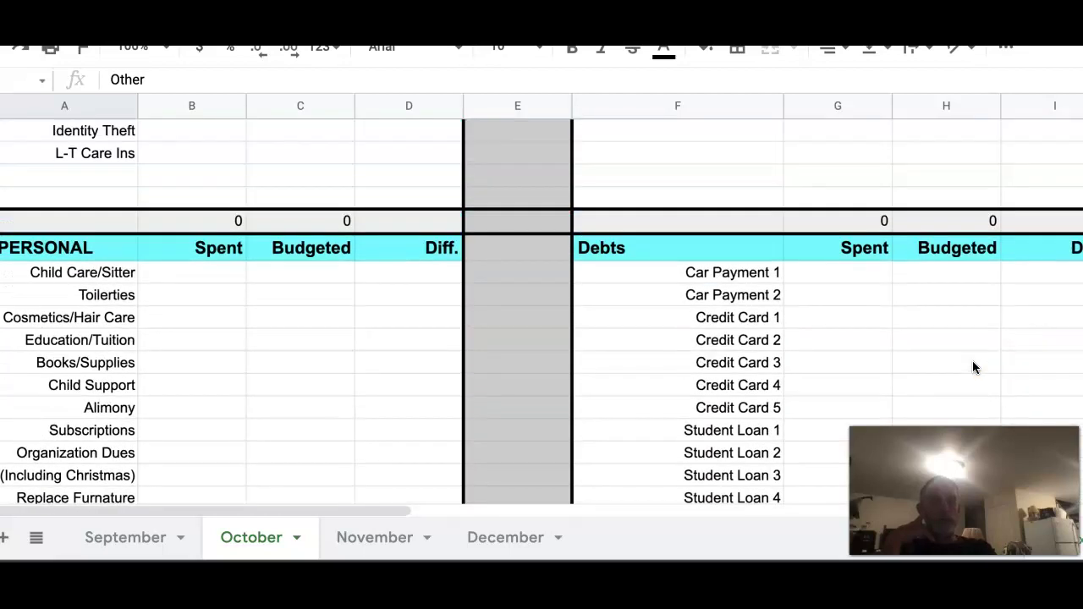
pyautogui.scroll(5, 973, 366)
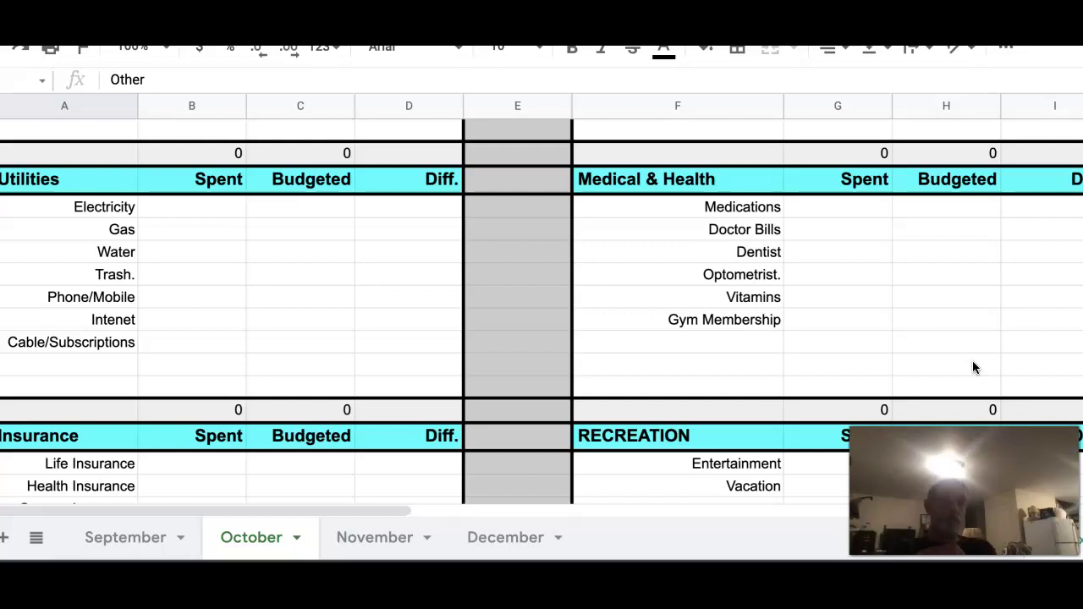
pyautogui.scroll(3, 972, 366)
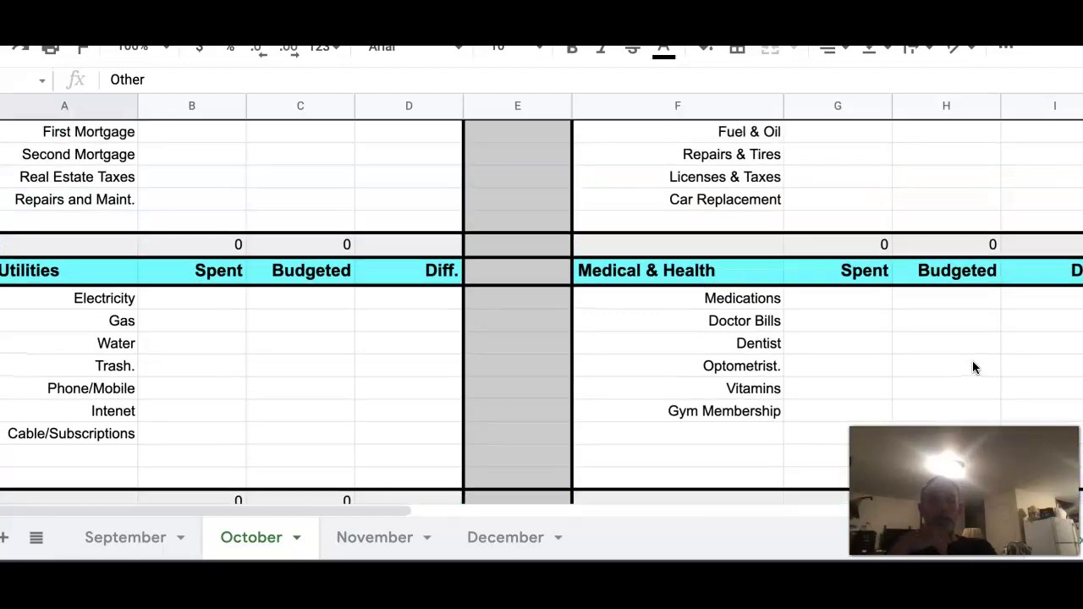
pyautogui.scroll(1, 972, 366)
pyautogui.scroll(-1, 972, 366)
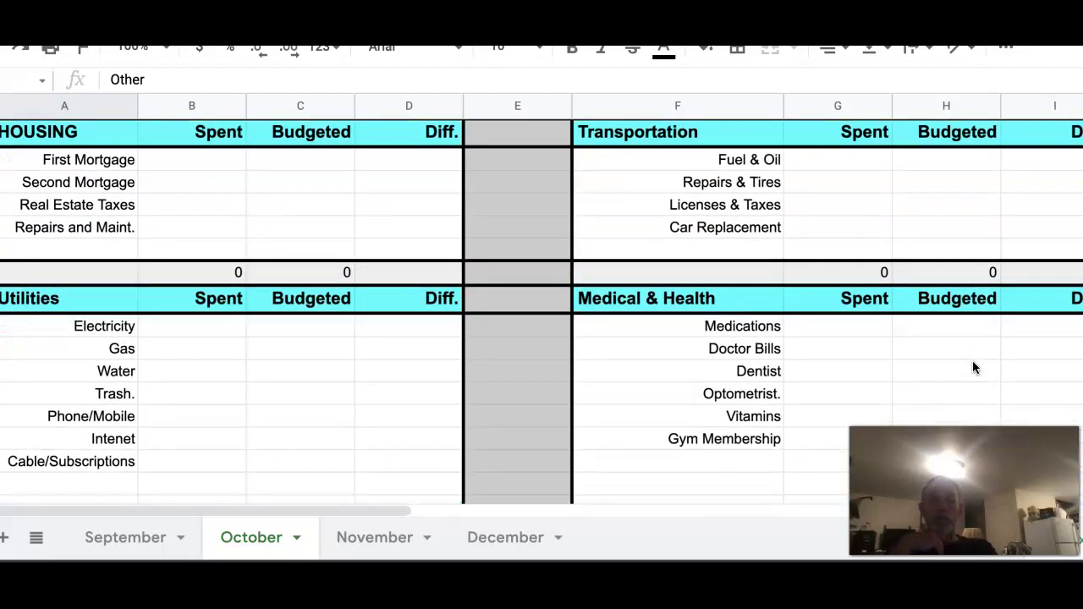
# Examine October's Monthly Take Home Pay, Charity, Food, Saving and Clothing sections, and return to Housing, Transportation, Utilities and Medical & Health.
pyautogui.scroll(1, 972, 366)
pyautogui.scroll(1, 972, 365)
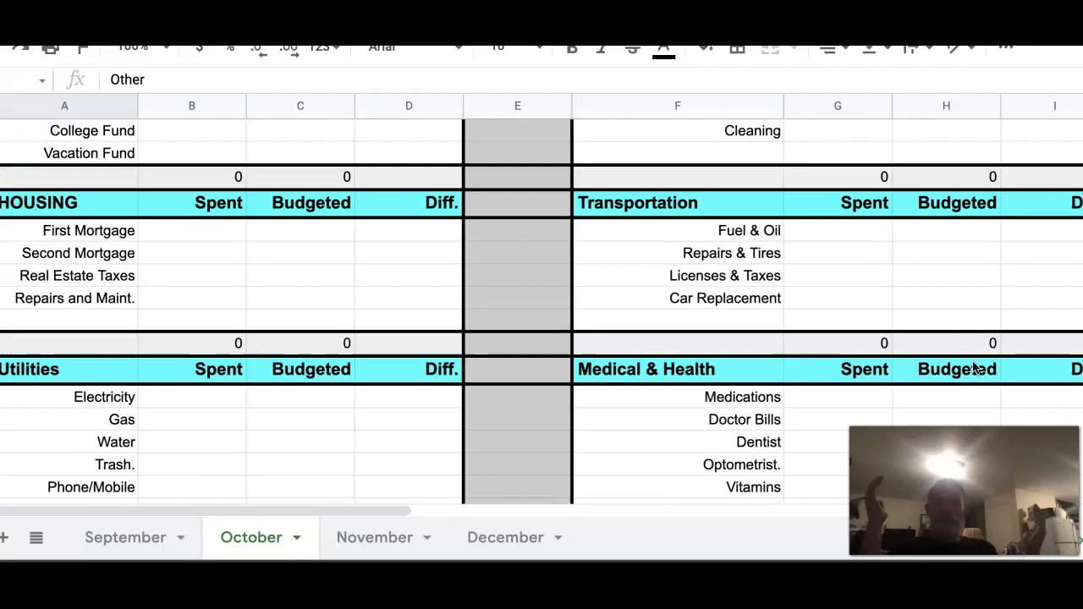
pyautogui.scroll(3, 972, 366)
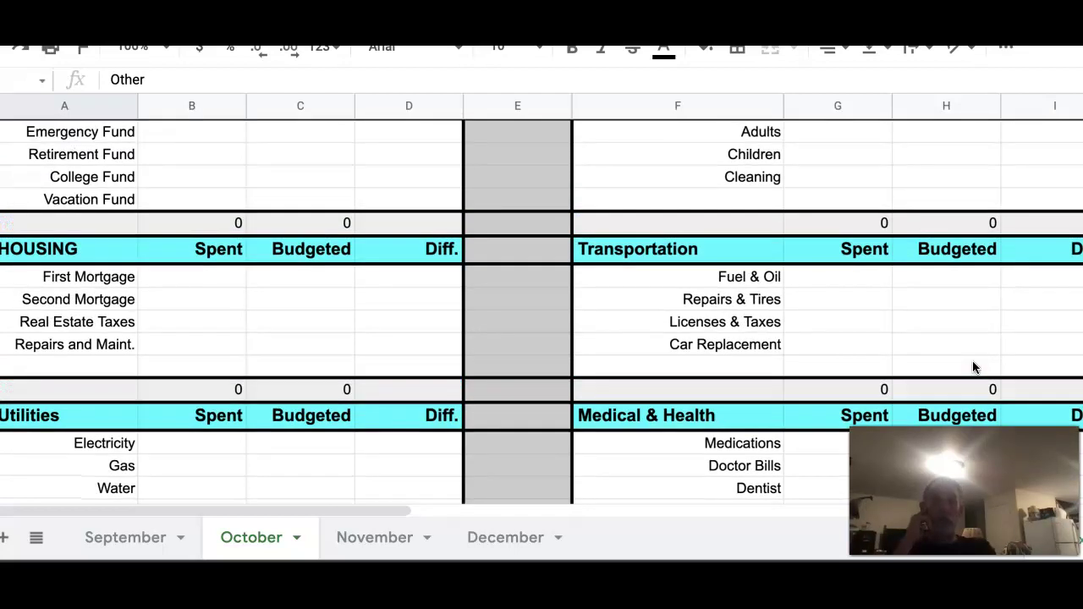
pyautogui.scroll(8, 972, 366)
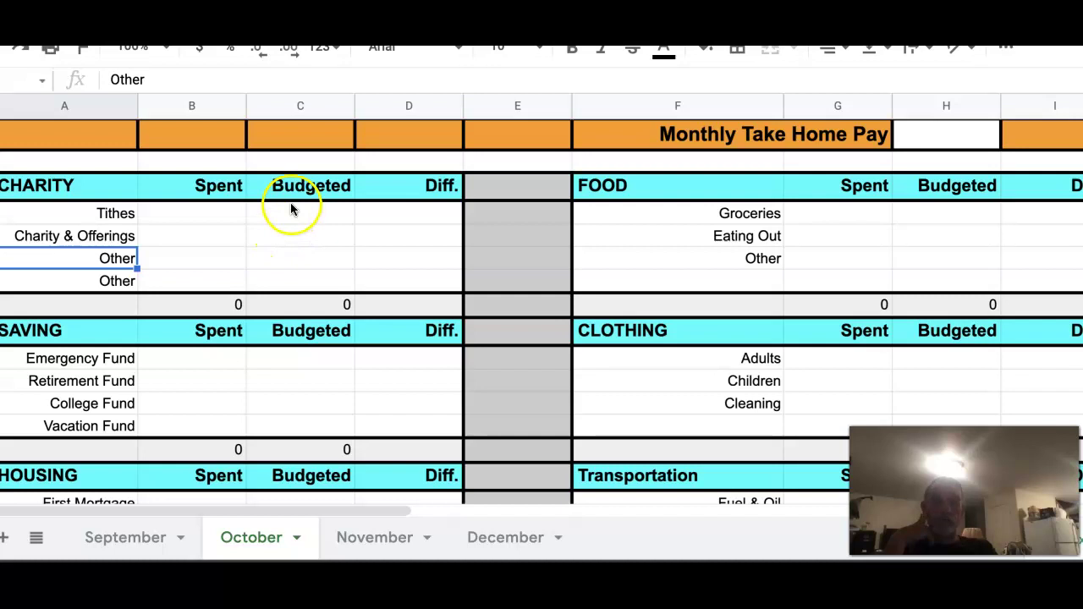
pyautogui.scroll(-2, 286, 242)
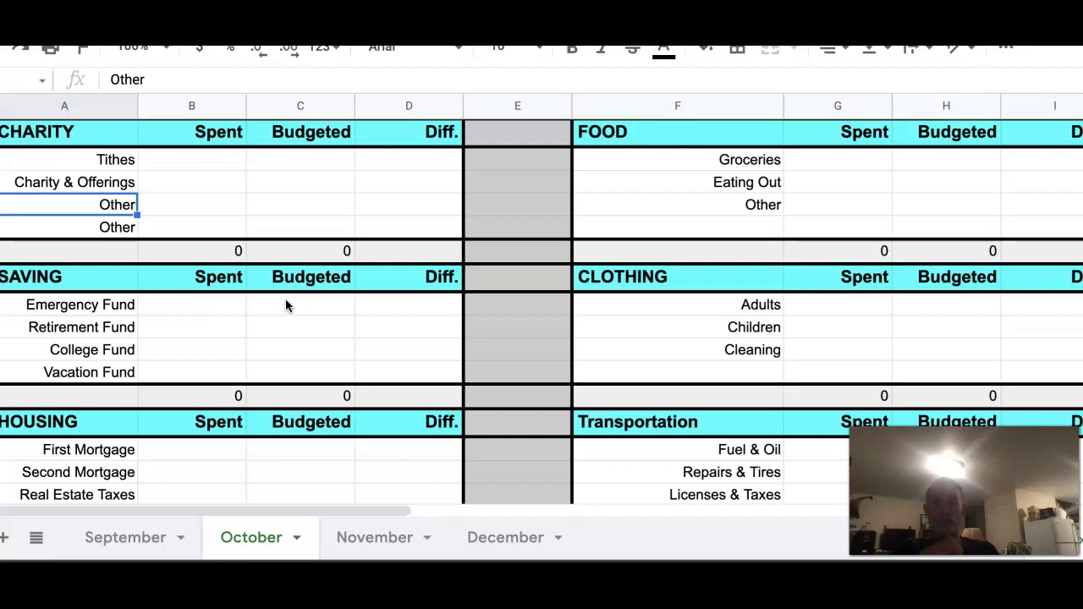
pyautogui.scroll(-1, 285, 300)
pyautogui.scroll(-2, 285, 305)
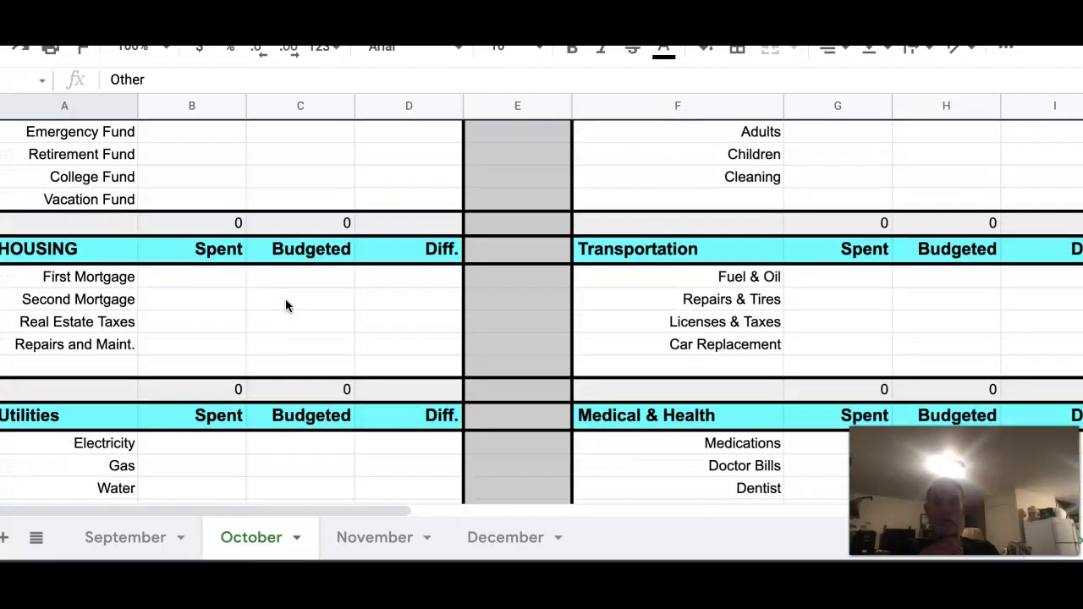
pyautogui.scroll(-1, 286, 306)
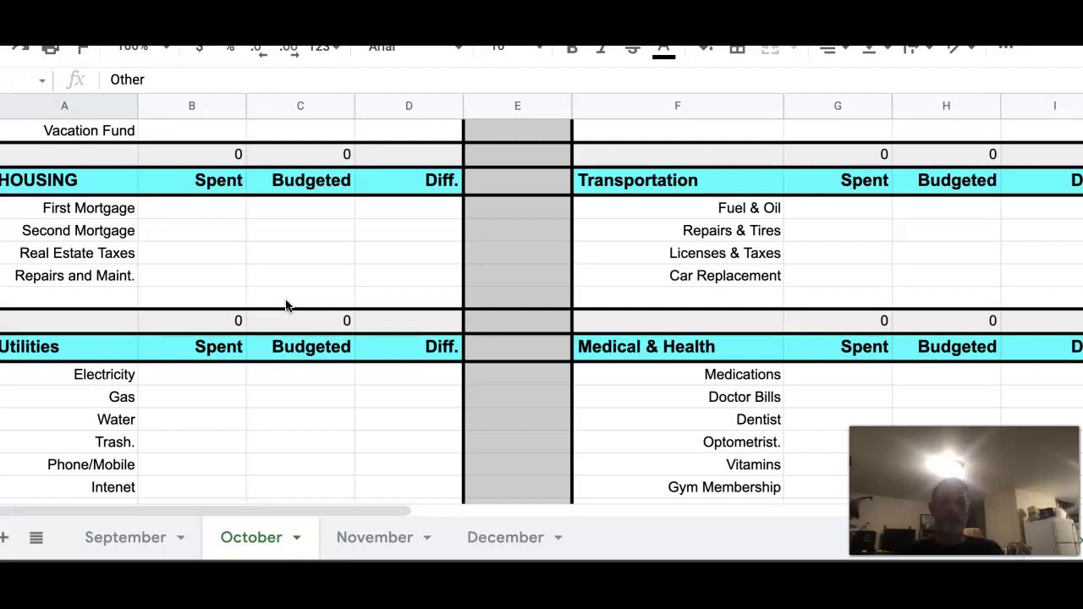
pyautogui.click(165, 410)
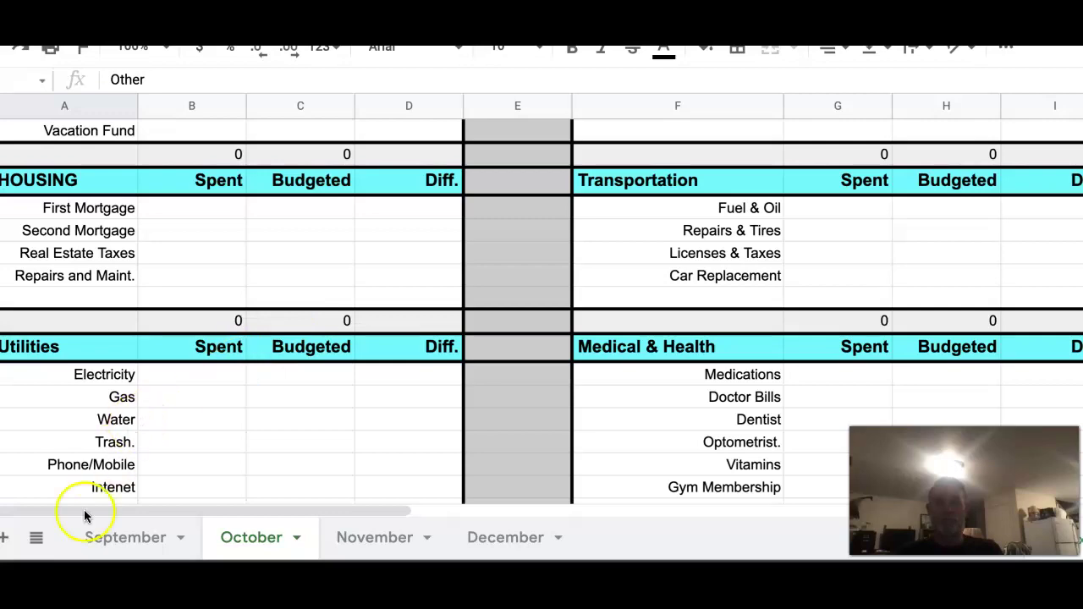